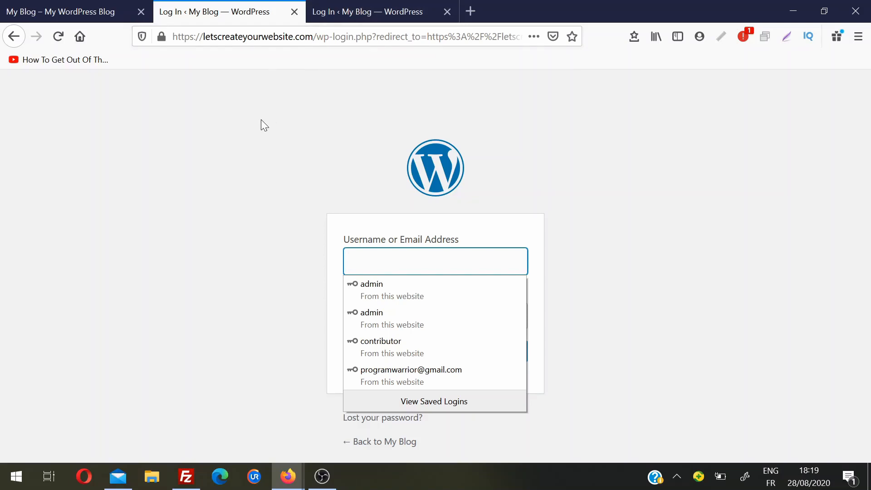
# Sign in to the WordPress dashboard using a saved account from the login autofill.
pyautogui.click(261, 120)
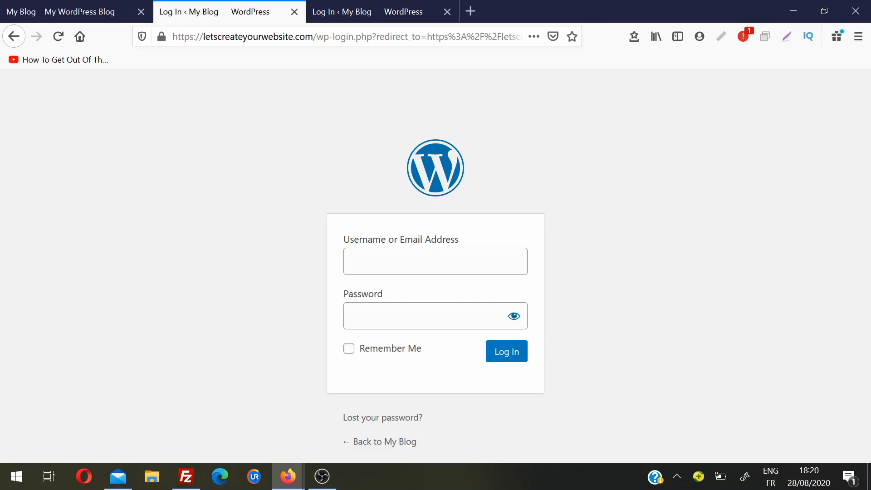
pyautogui.click(402, 261)
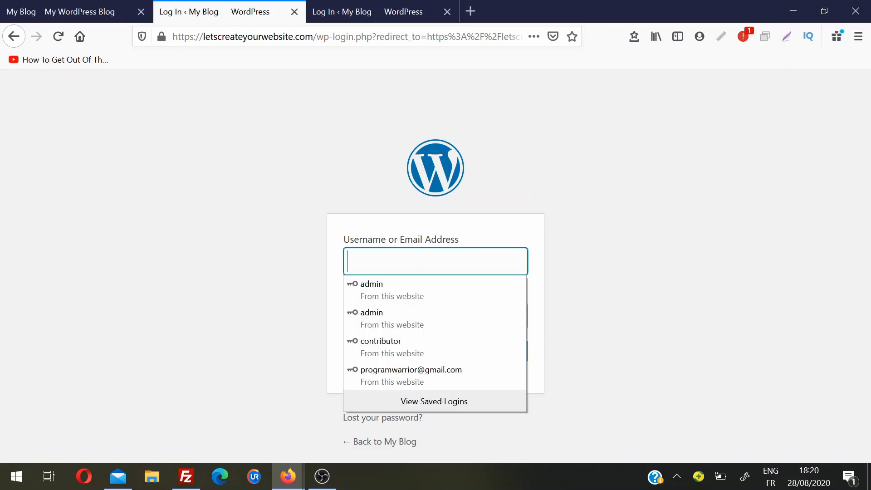
pyautogui.click(401, 346)
pyautogui.click(501, 353)
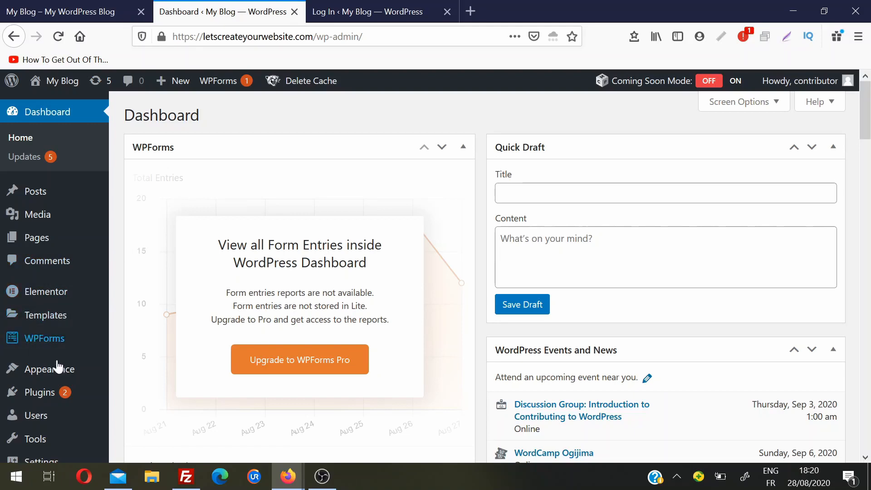
# On Plugins > Add New, search the plugin directory for 'wps hide login'.
pyautogui.moveTo(58, 397)
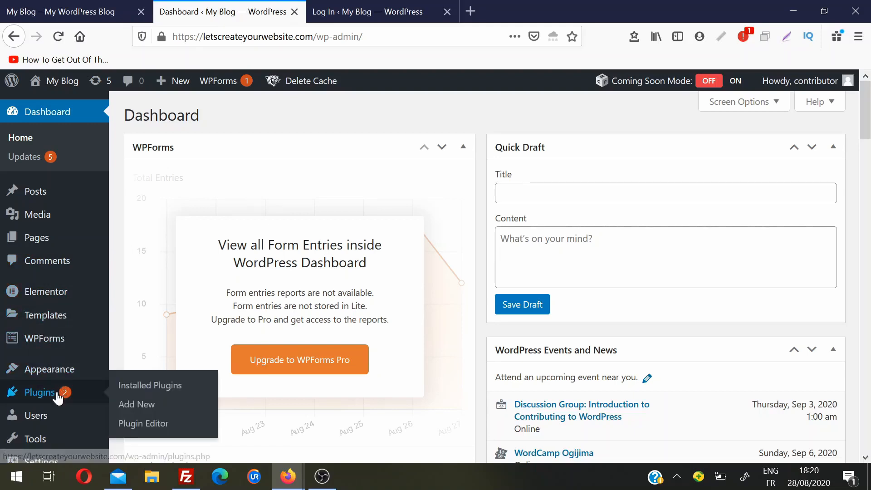
pyautogui.click(133, 410)
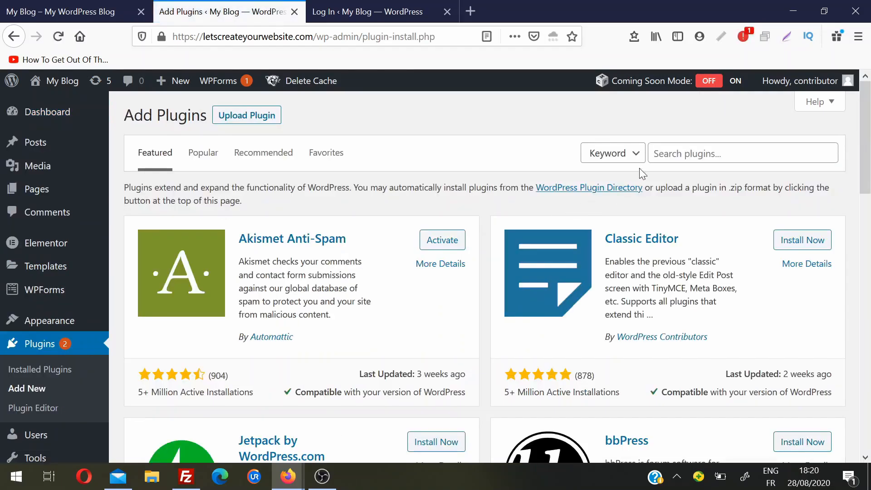
pyautogui.click(663, 153)
pyautogui.write('wp')
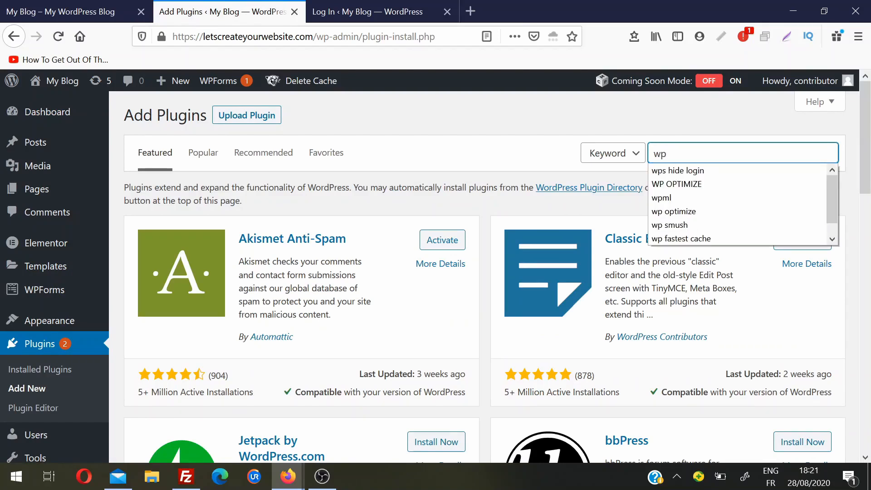
pyautogui.press('Down')
pyautogui.press('Return')
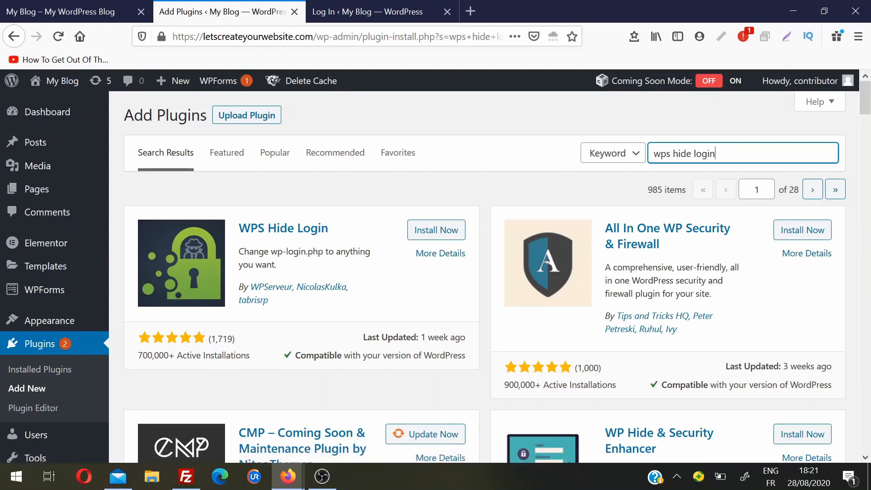
# Install the WPS Hide Login plugin from its search result card, then activate it.
pyautogui.moveTo(411, 337); pyautogui.dragTo(467, 341)
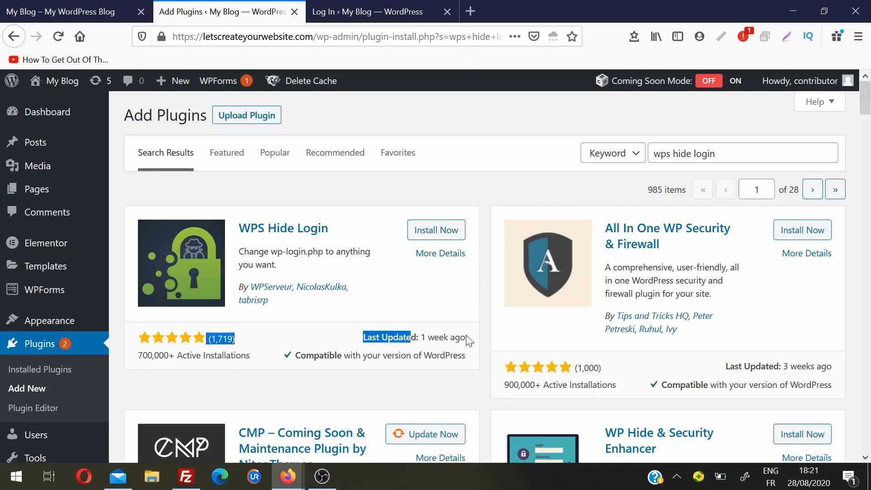
pyautogui.click(467, 341)
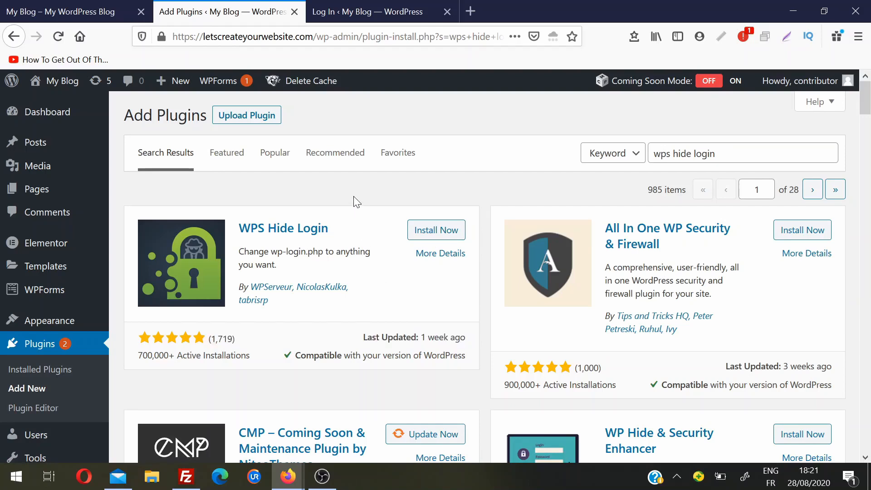
pyautogui.click(443, 230)
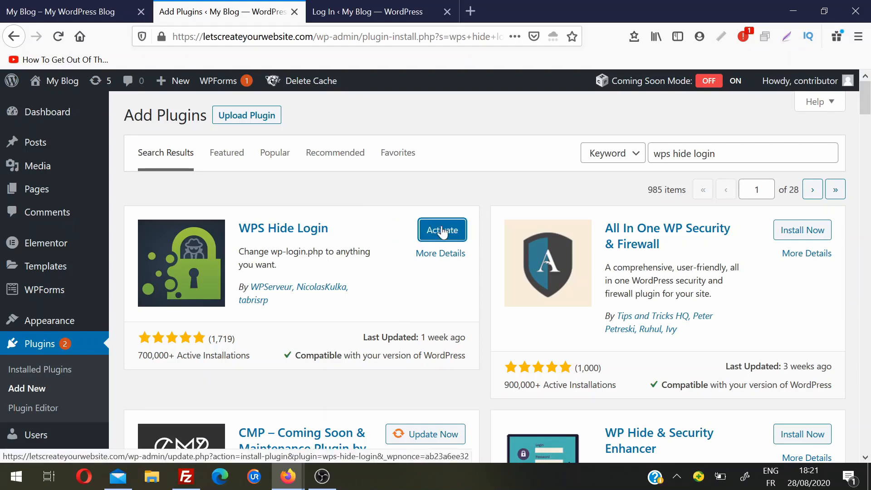
pyautogui.click(442, 231)
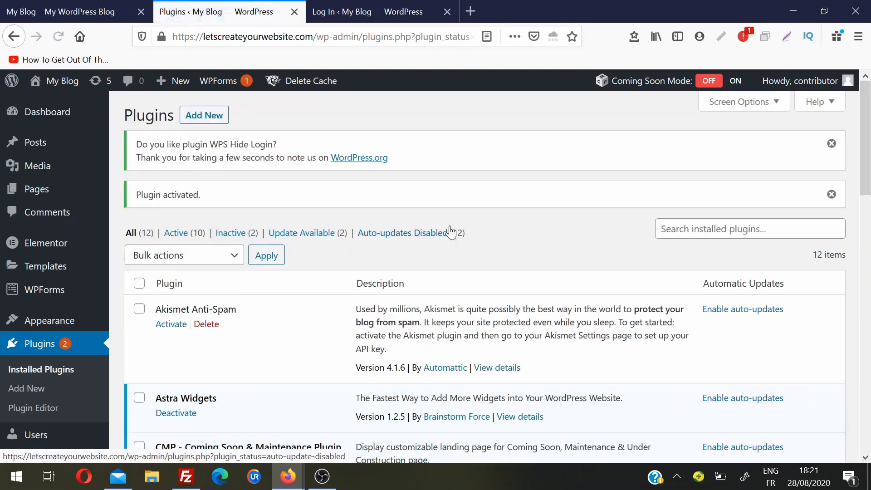
pyautogui.moveTo(870, 150); pyautogui.dragTo(870, 403)
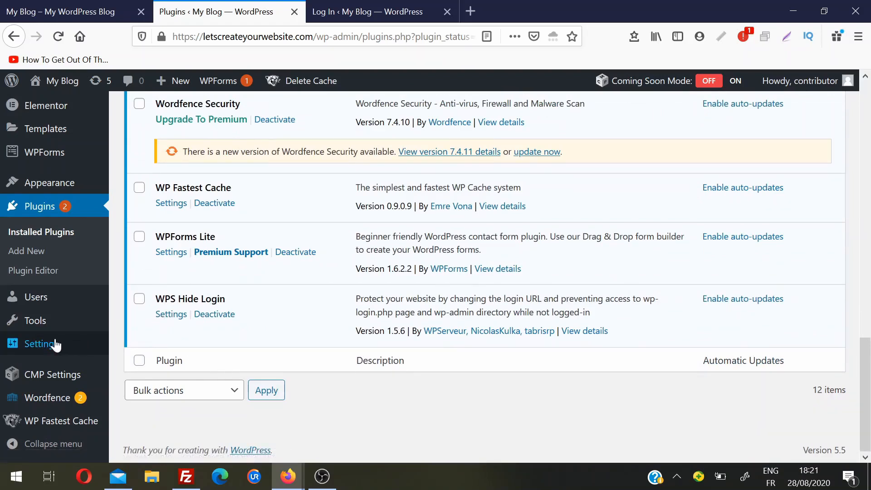
pyautogui.moveTo(55, 345)
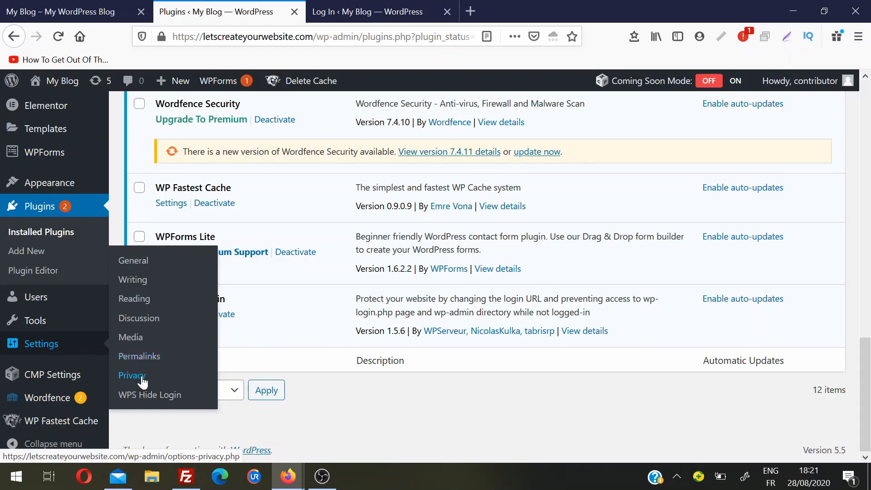
pyautogui.click(150, 396)
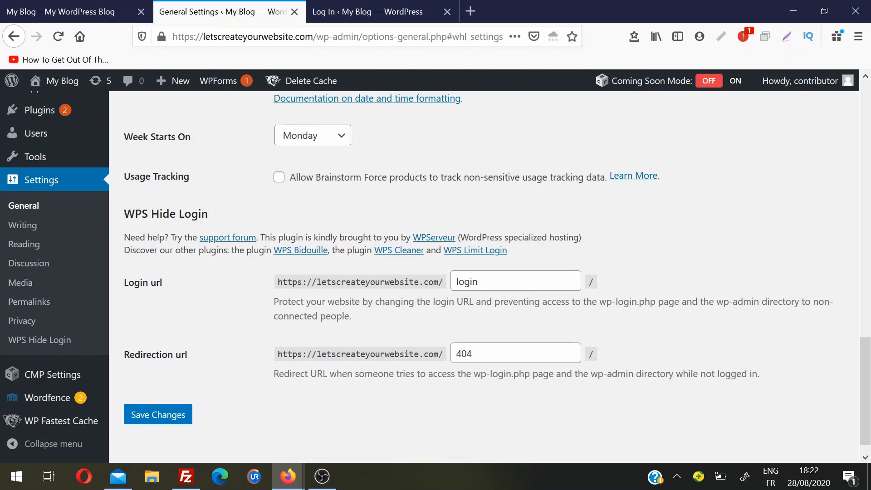
pyautogui.moveTo(479, 281); pyautogui.dragTo(455, 282)
pyautogui.write('secret')
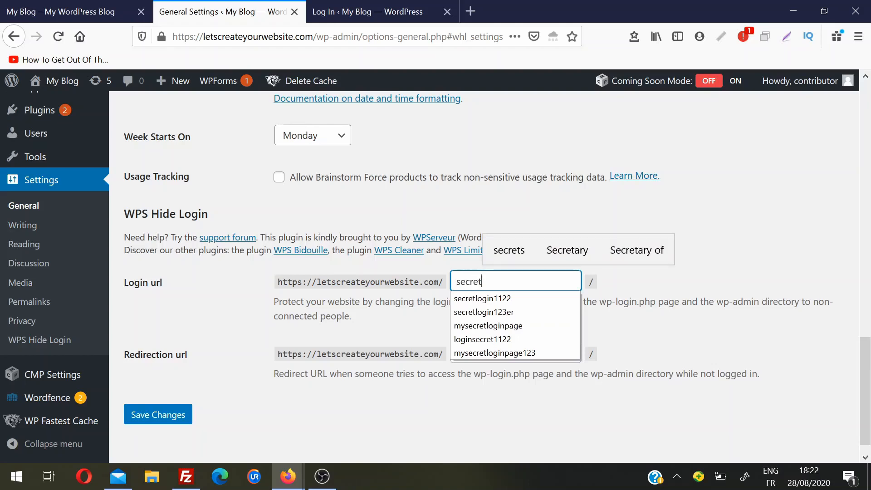
pyautogui.write('websit')
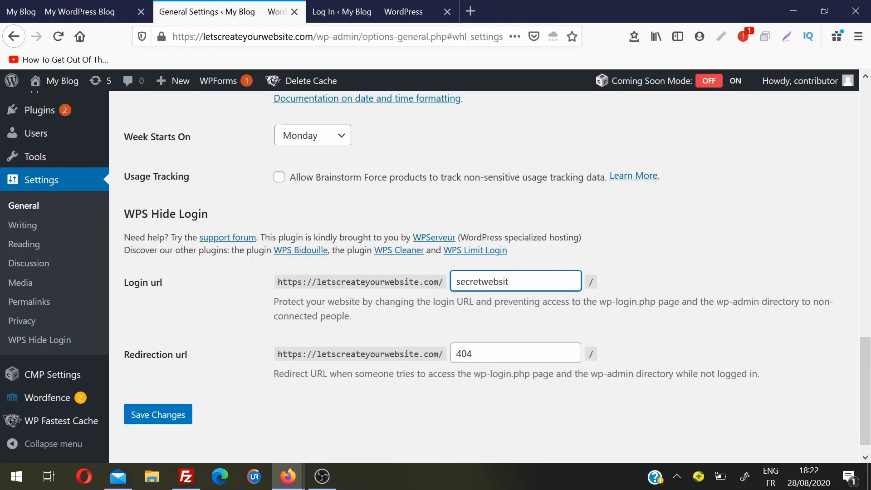
pyautogui.write('elogin112211')
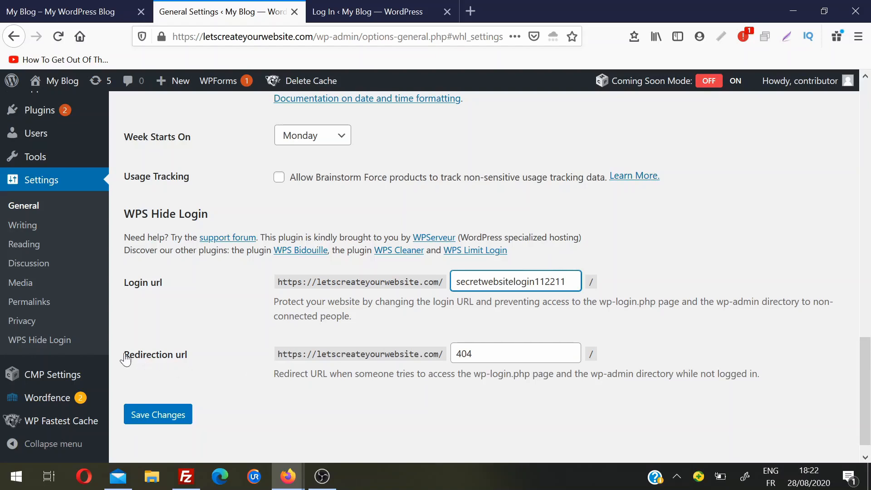
pyautogui.moveTo(129, 354); pyautogui.dragTo(357, 439)
pyautogui.click(359, 442)
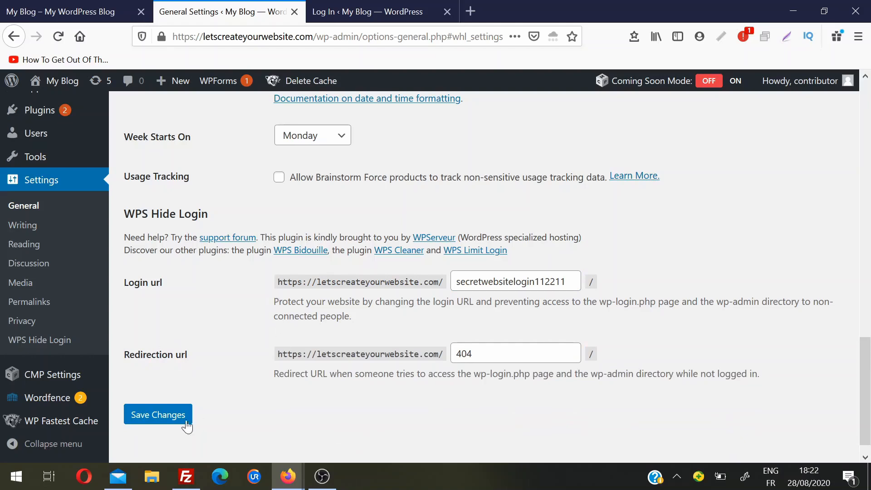
pyautogui.click(156, 415)
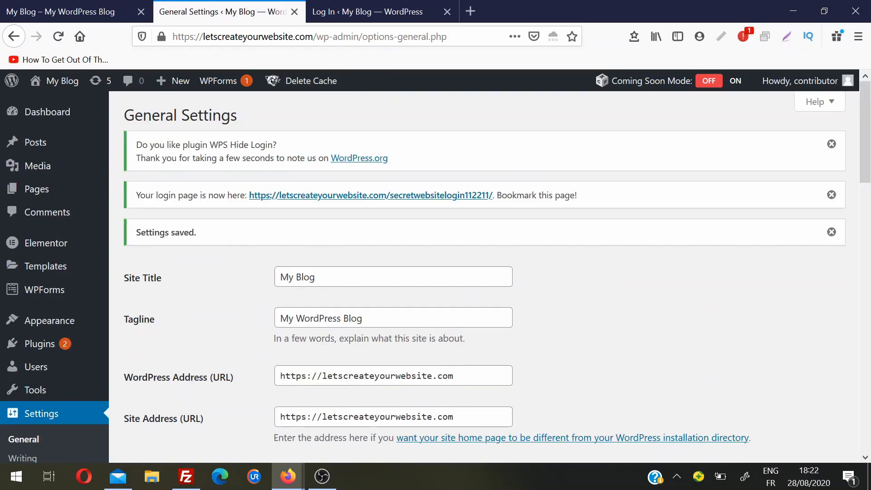
pyautogui.moveTo(251, 199); pyautogui.dragTo(493, 203)
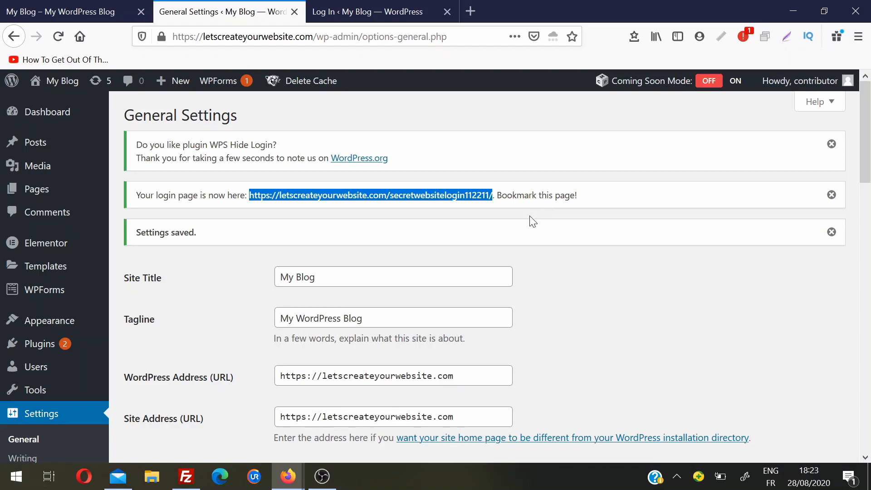
# In a new private window, confirm /wp-admin/ and /wp-login.php both return Page not found.
pyautogui.rightClick(288, 476)
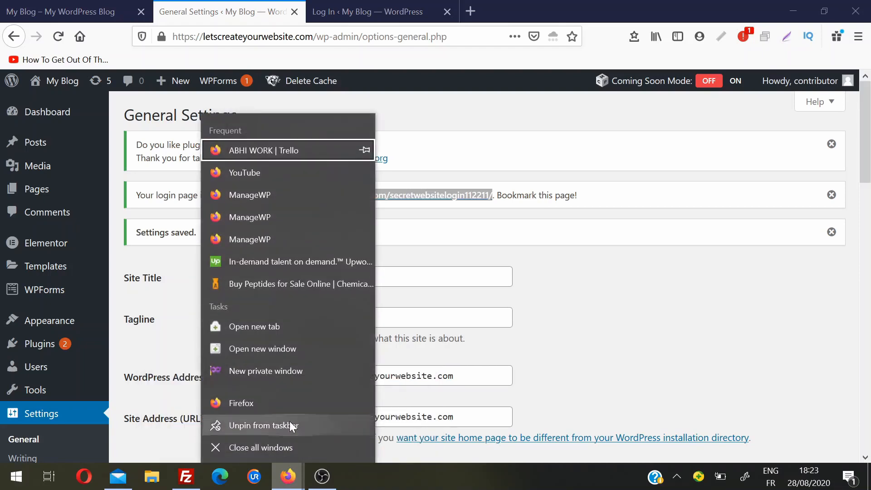
pyautogui.click(287, 369)
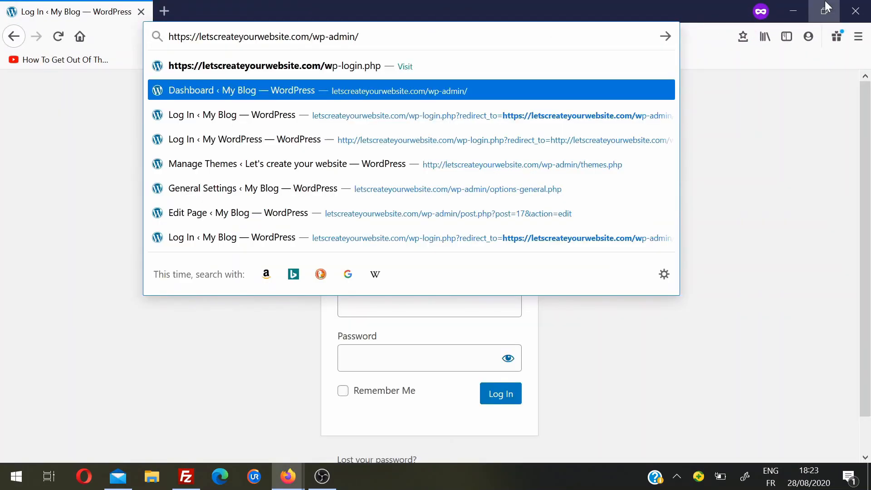
pyautogui.press('Return')
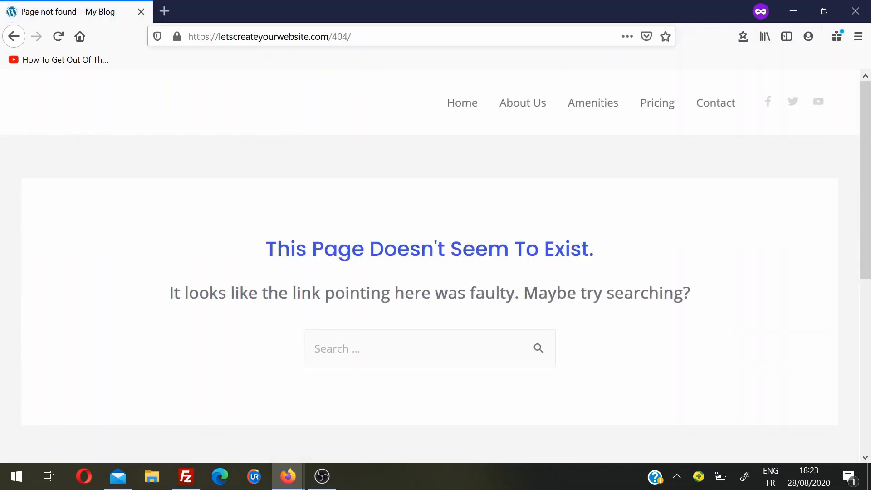
pyautogui.click(386, 37)
pyautogui.write('lets')
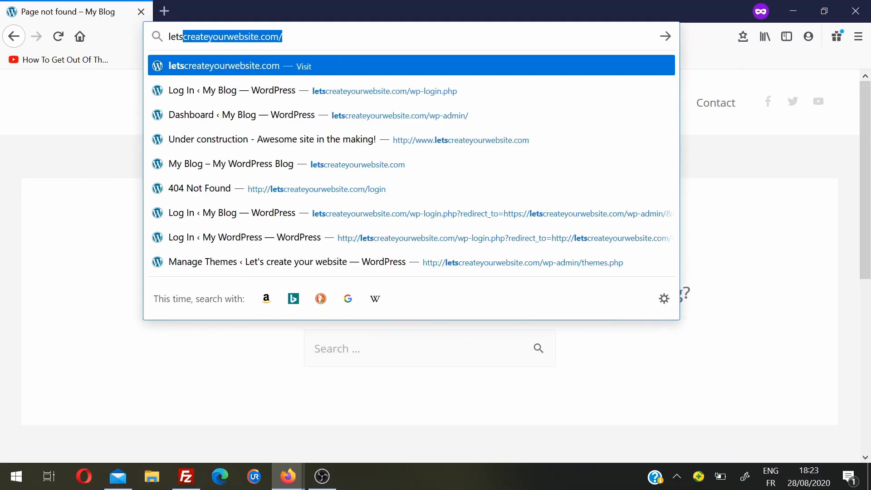
pyautogui.press('Down')
pyautogui.press('Return')
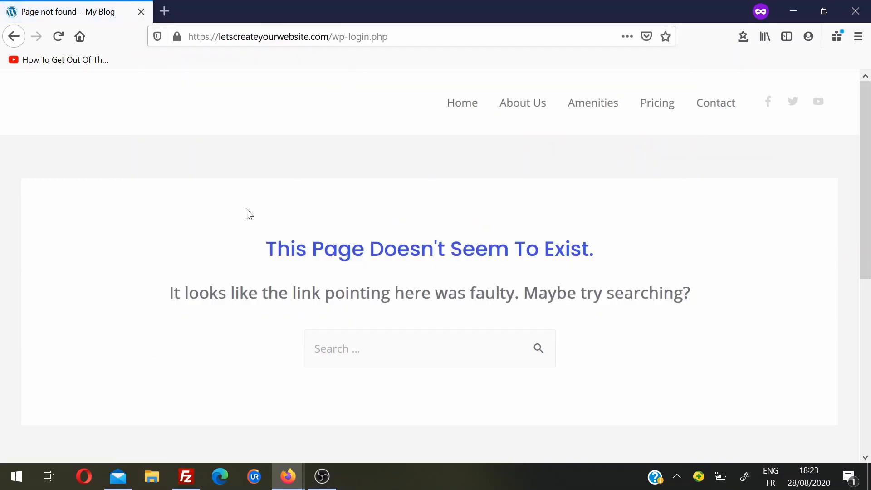
# Load the secretwebsitelogin112211 address in the other Firefox window to reach the login page.
pyautogui.moveTo(284, 475)
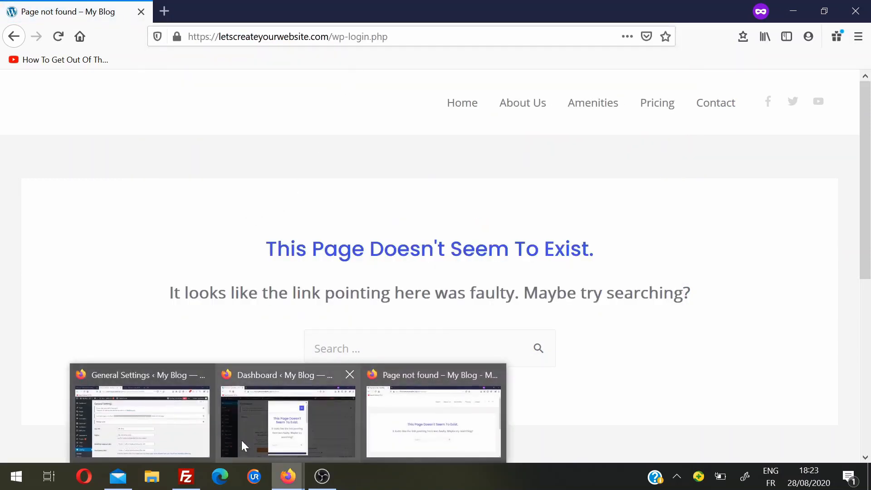
pyautogui.click(176, 429)
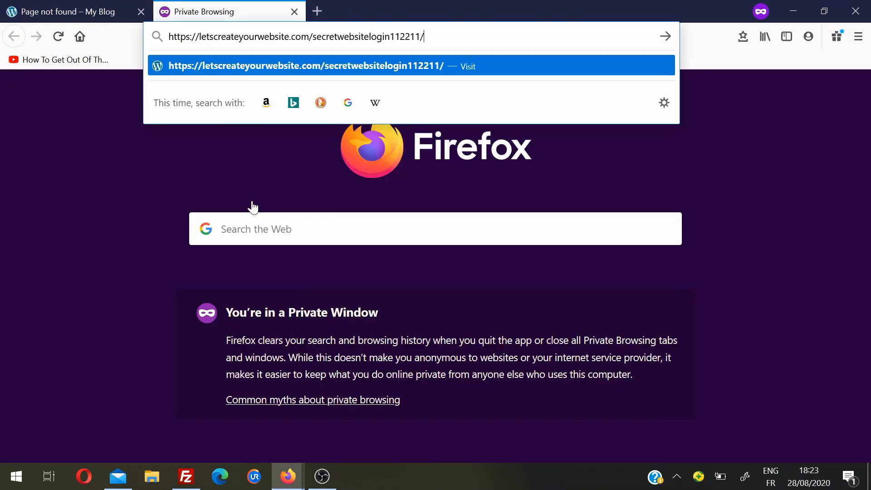
pyautogui.press('Return')
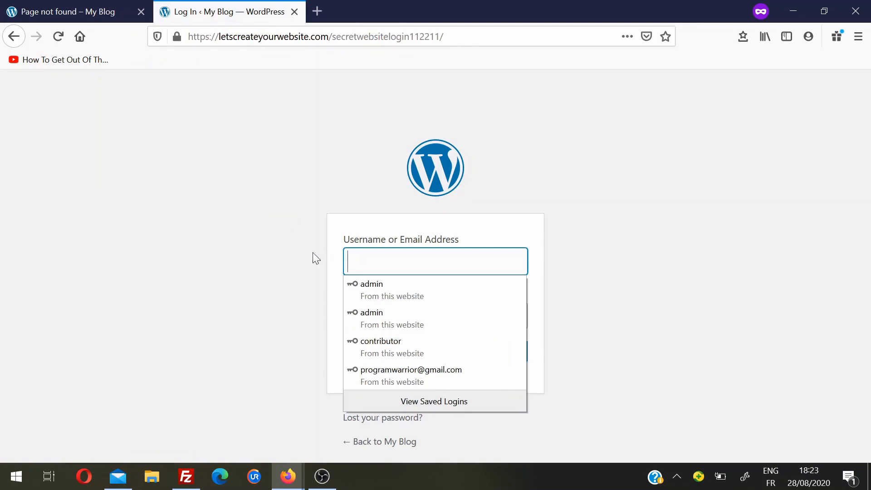
pyautogui.click(233, 246)
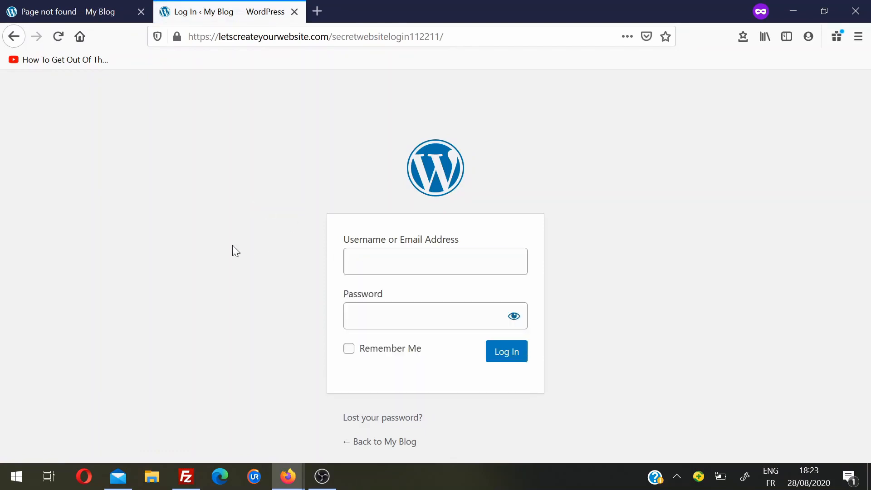
pyautogui.moveTo(332, 37); pyautogui.dragTo(444, 36)
pyautogui.click(271, 179)
# In FileZilla's remote pane, open wp-content/plugins and delete the wps-hide-login folder with its contents.
pyautogui.click(186, 476)
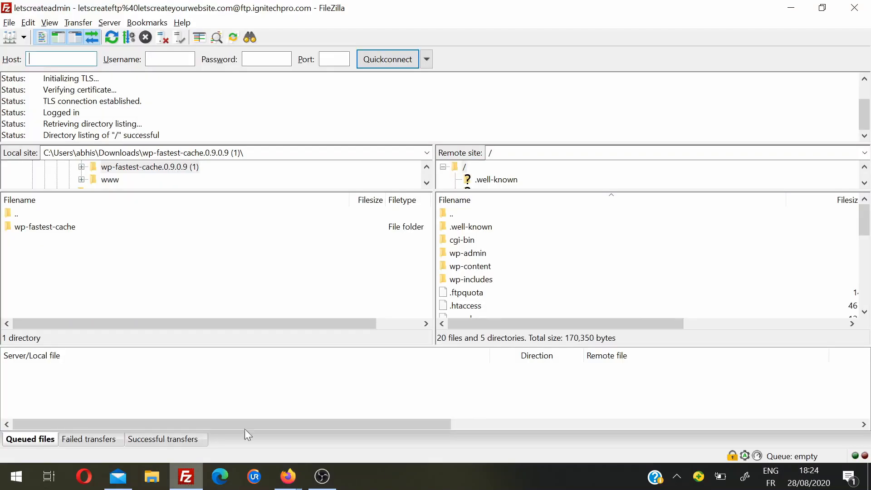
pyautogui.doubleClick(487, 270)
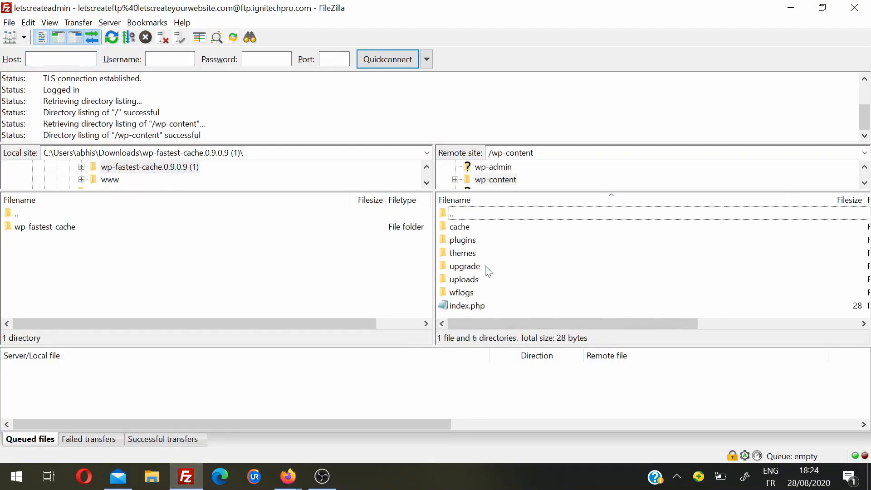
pyautogui.doubleClick(471, 243)
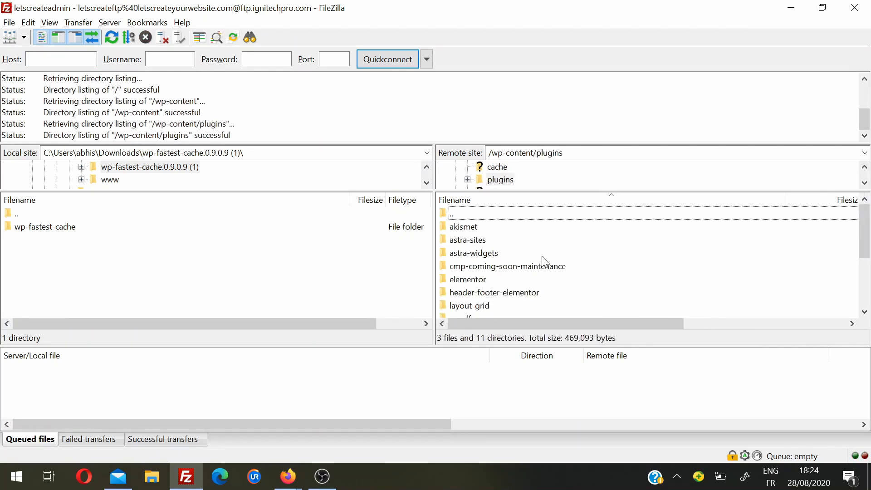
pyautogui.moveTo(863, 226); pyautogui.dragTo(865, 263)
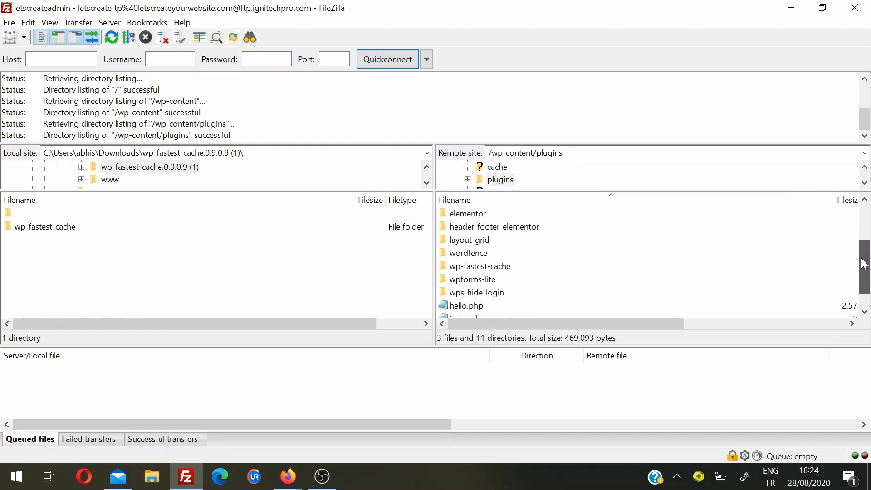
pyautogui.click(488, 295)
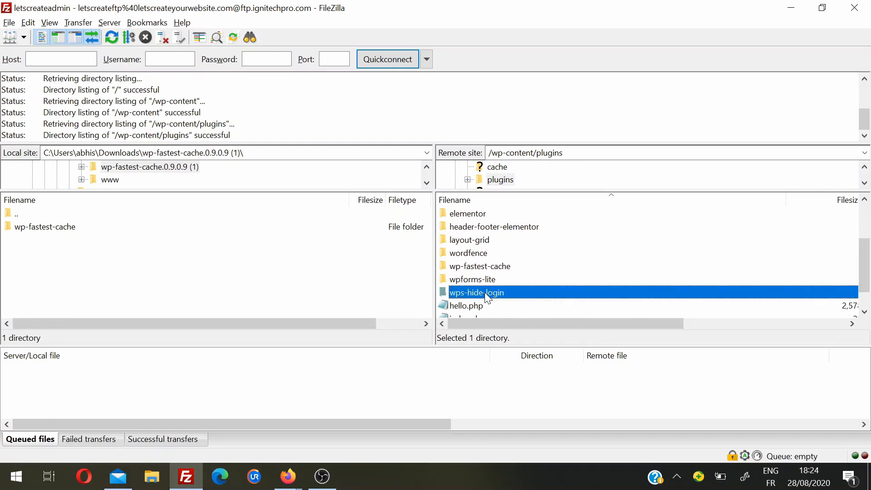
pyautogui.press('Delete')
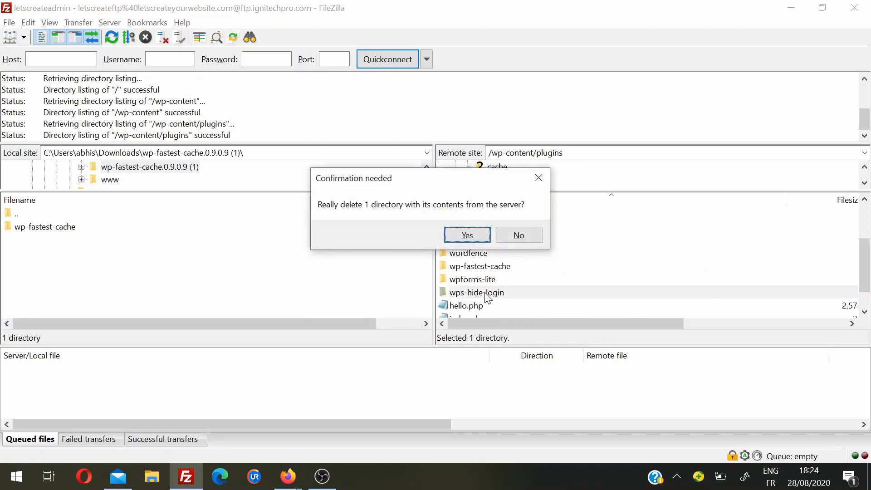
pyautogui.click(467, 235)
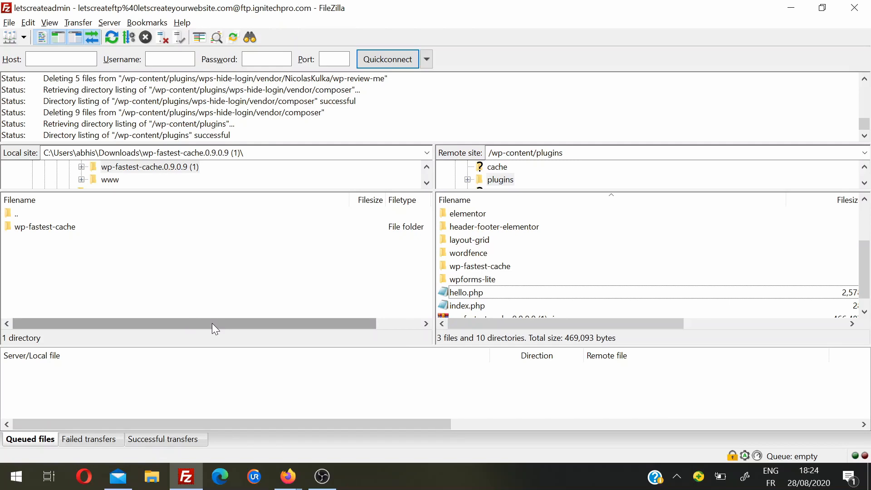
pyautogui.moveTo(289, 467)
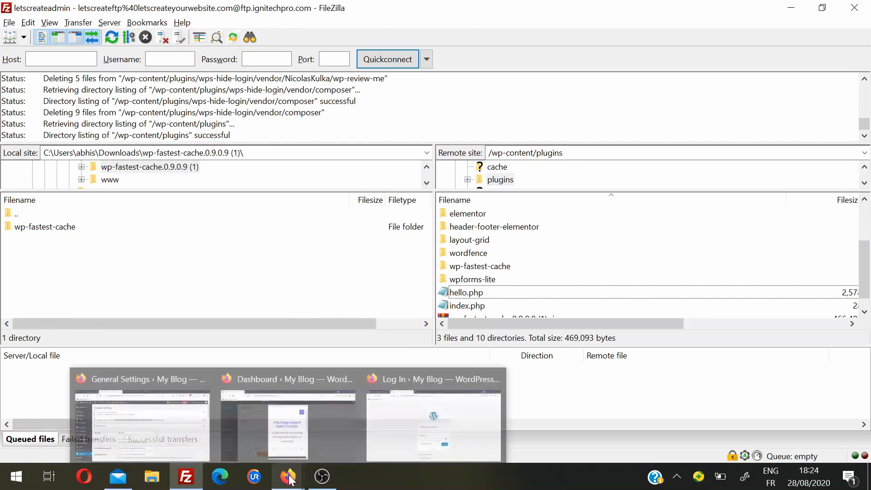
# Reload the secretwebsitelogin112211 address in Firefox to confirm it now shows Page not found.
pyautogui.click(411, 408)
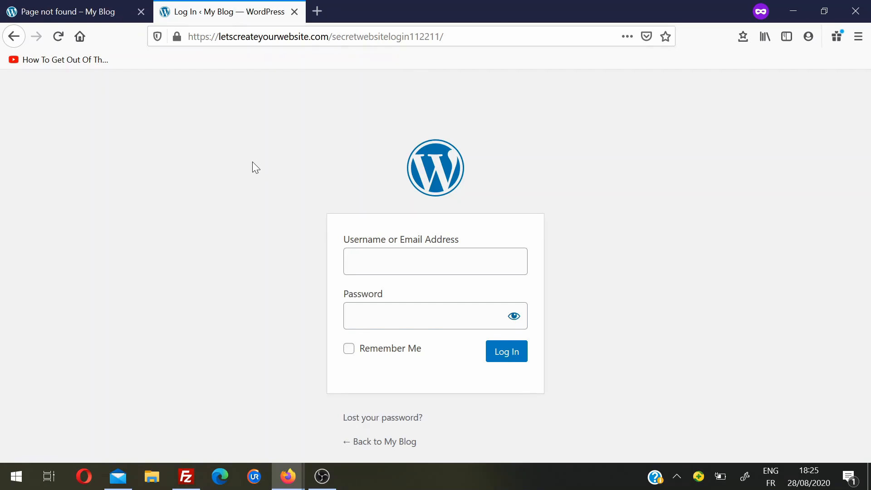
pyautogui.click(463, 37)
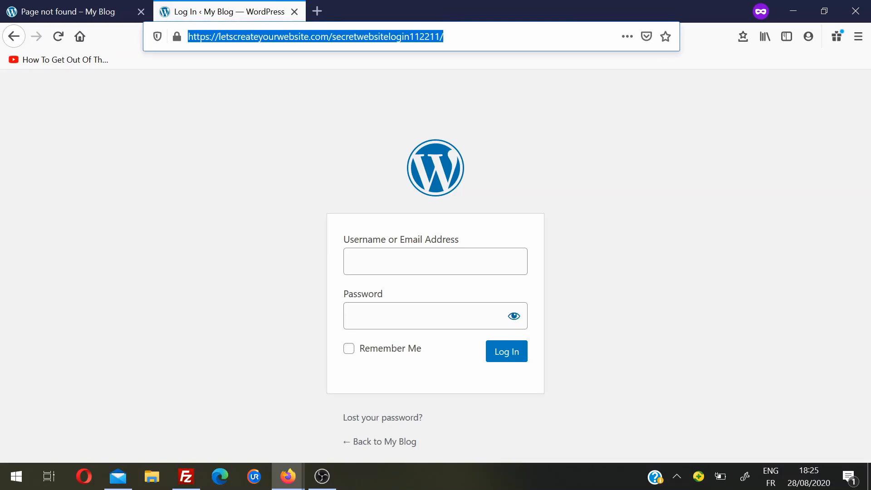
pyautogui.press('Return')
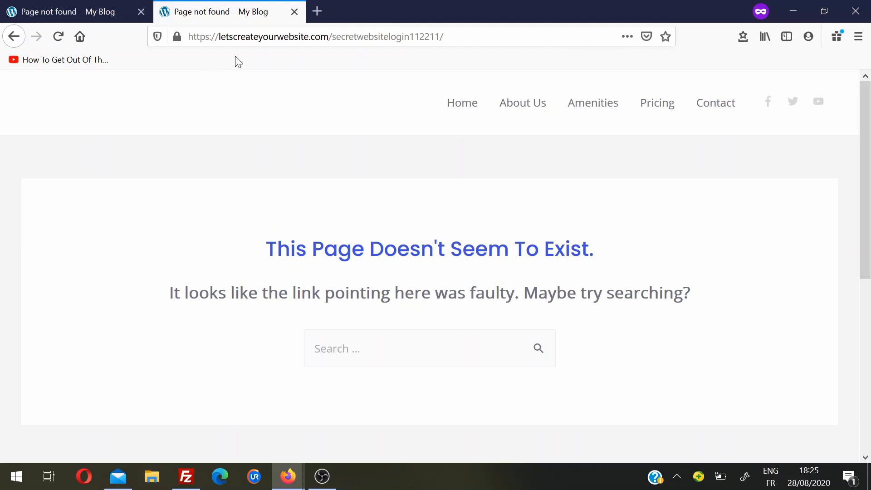
# Swap the secret path for wp-login.php to confirm the default login page loads again.
pyautogui.moveTo(332, 37); pyautogui.dragTo(444, 37)
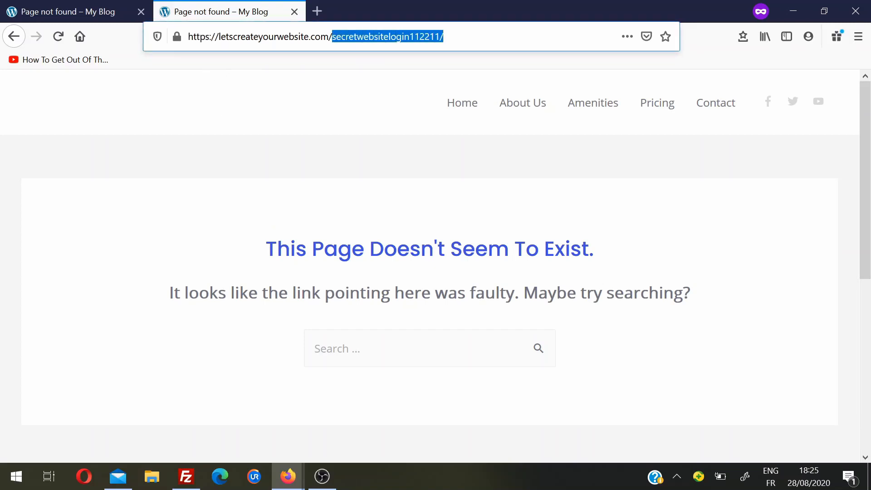
pyautogui.write('wp-')
pyautogui.press('Return')
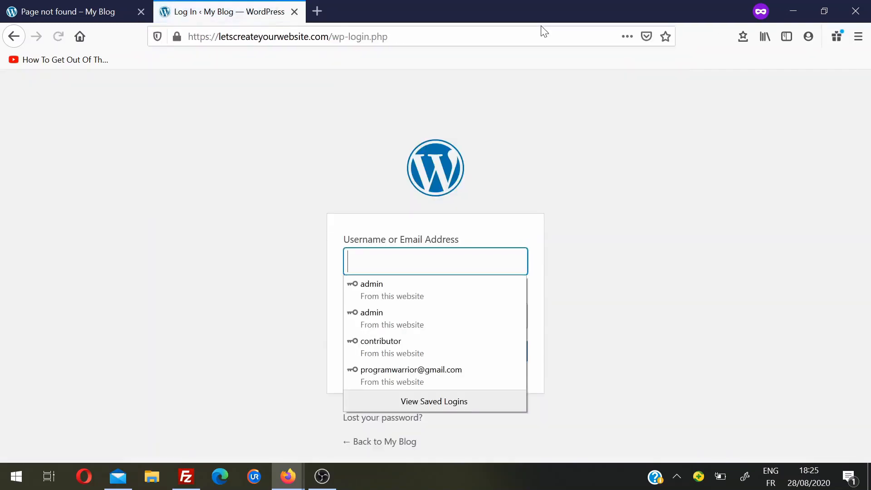
pyautogui.click(158, 252)
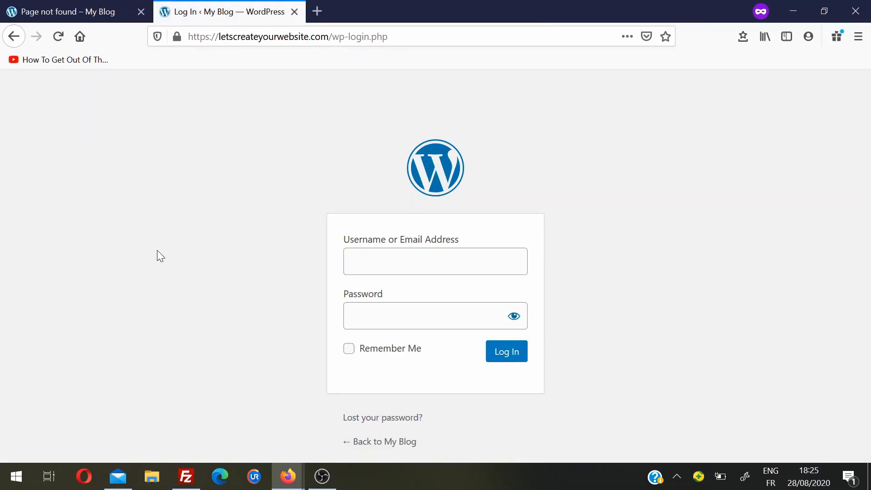